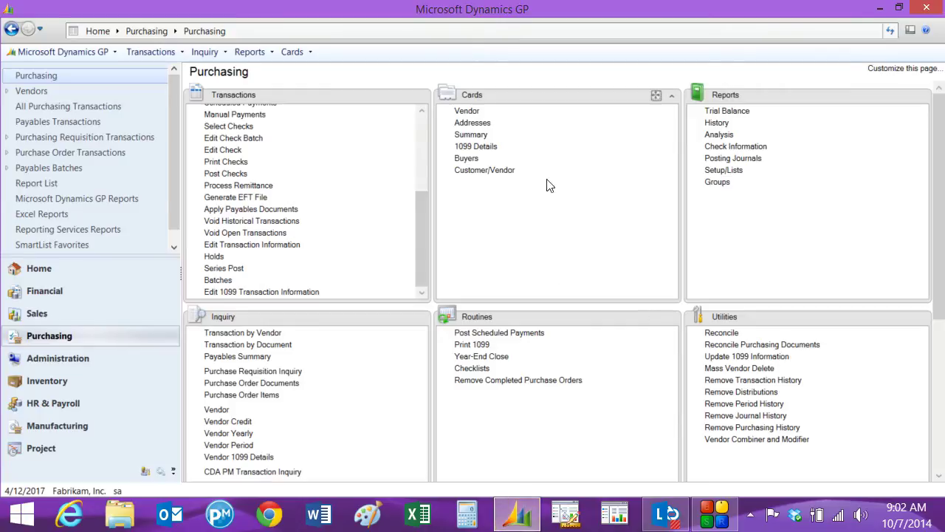
Step: Look up vendor CARLSONS0001 and review its primary address and EFT bank details
click(472, 115)
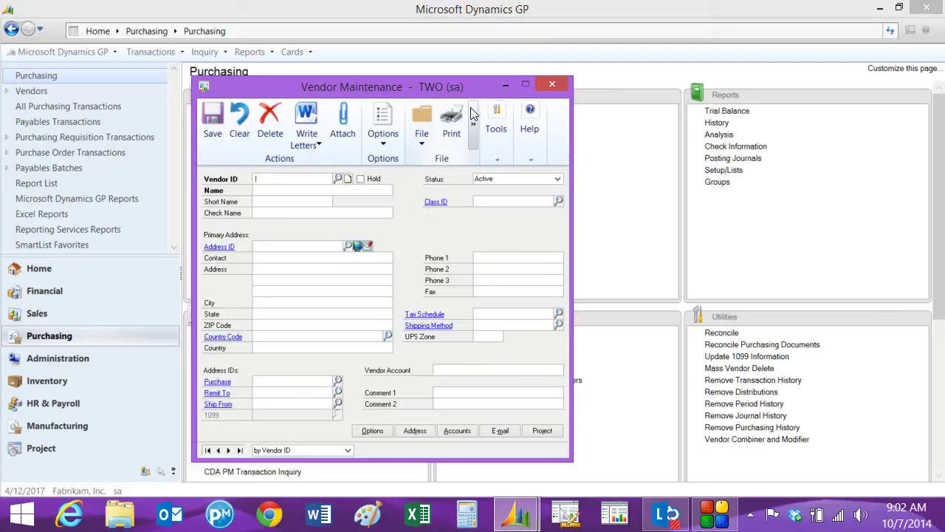
text(CAR)
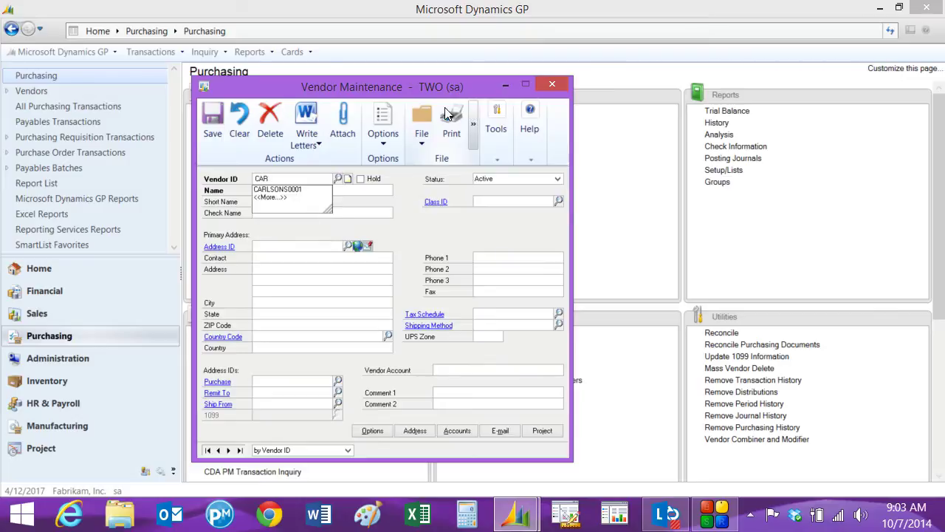
click(294, 189)
key(Tab)
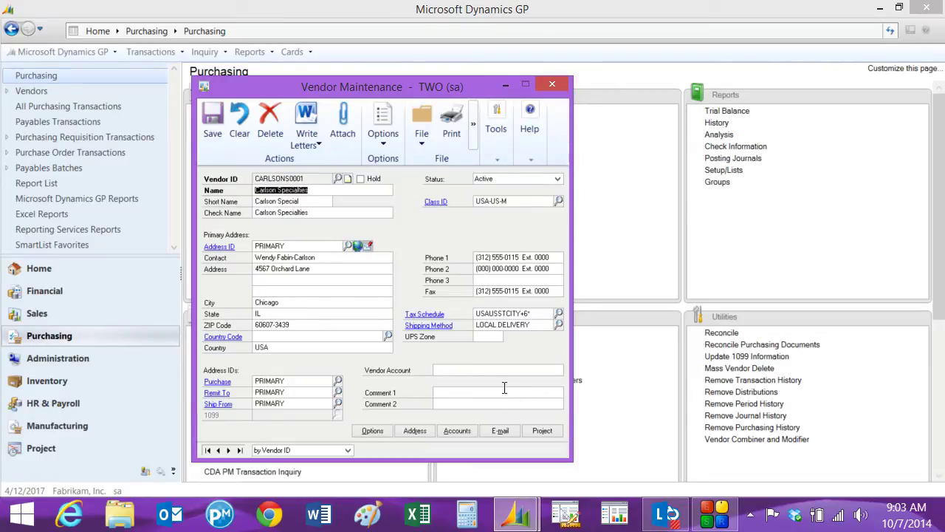
click(218, 246)
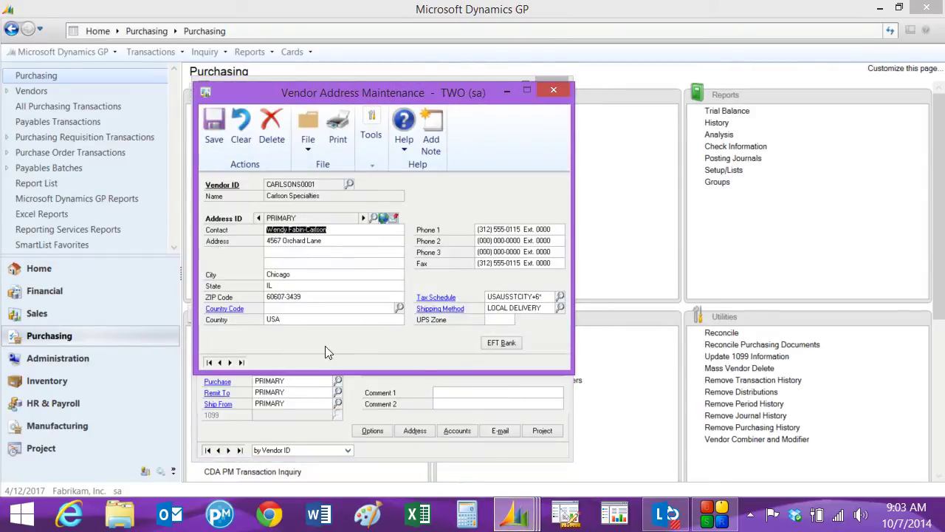
click(498, 344)
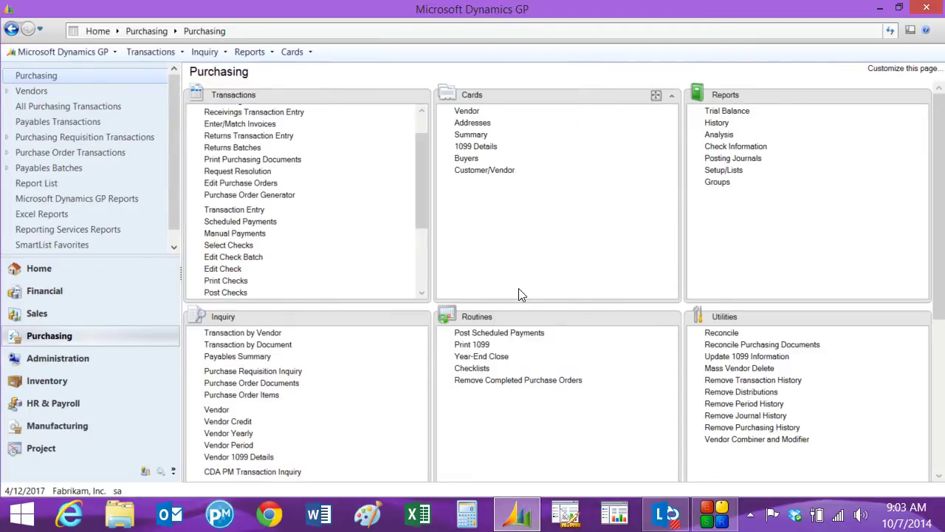
Step: Enter a Supplies invoice for Carlson Specialties, document number 9878, with a Purchases amount of 400
click(231, 209)
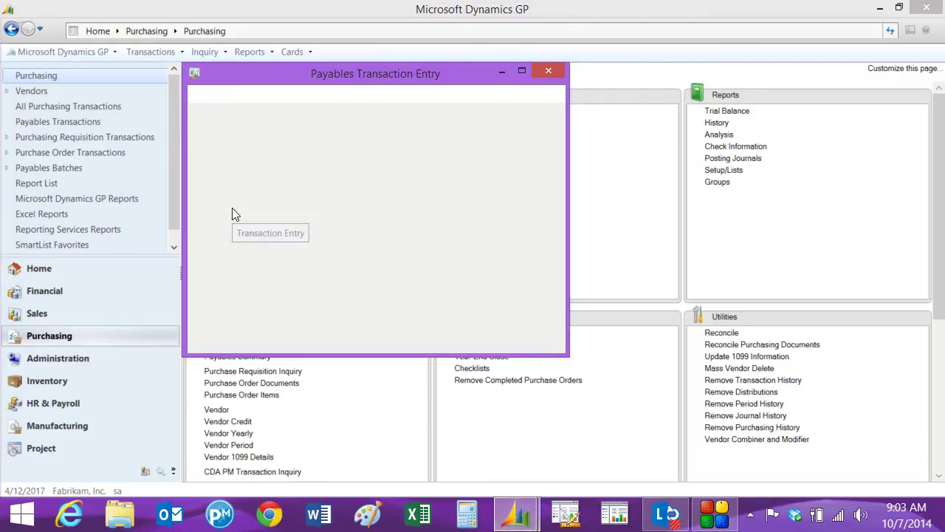
text(Suppliescarls)
key(Tab)
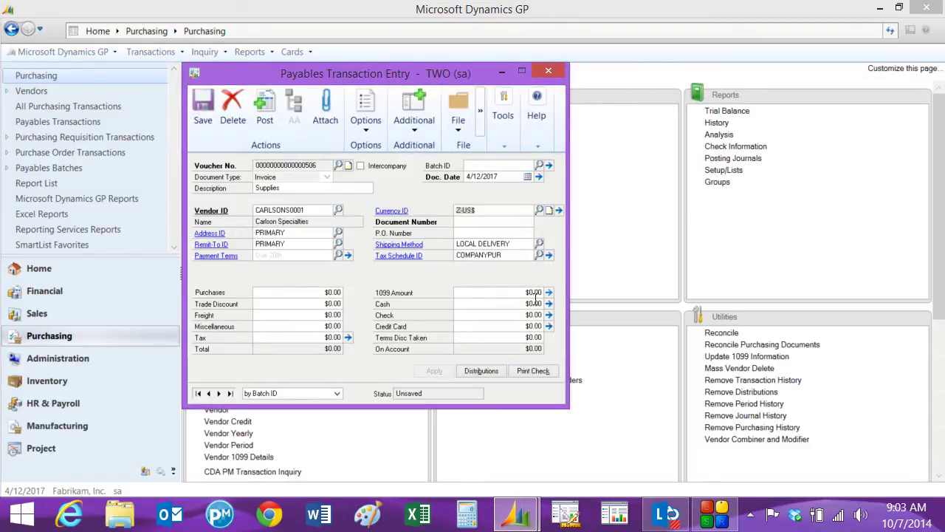
key(Tab)
text(9878)
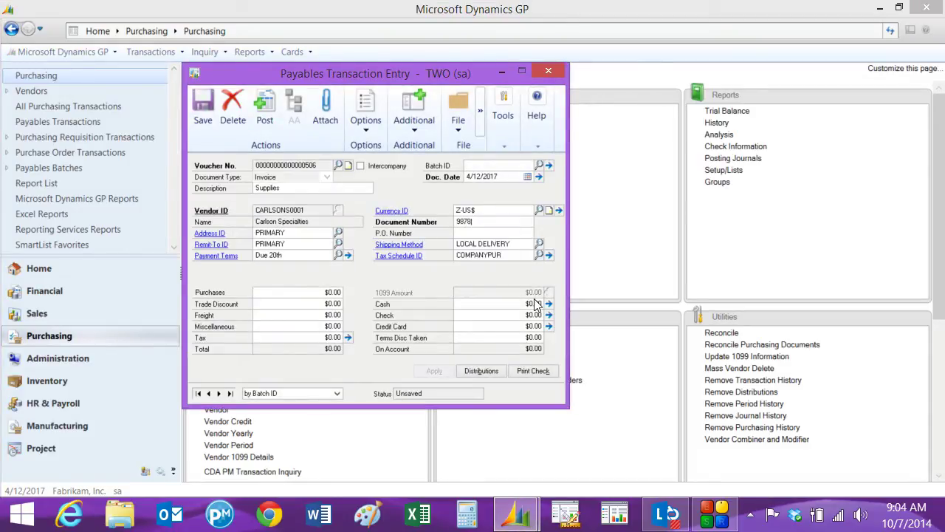
key(Tab)
key(Tab)
key(Tab)
key(Tab)
text(4)
key(Tab)
Step: Review the invoice's expense and payables distributions with account descriptions, then save and close
click(481, 371)
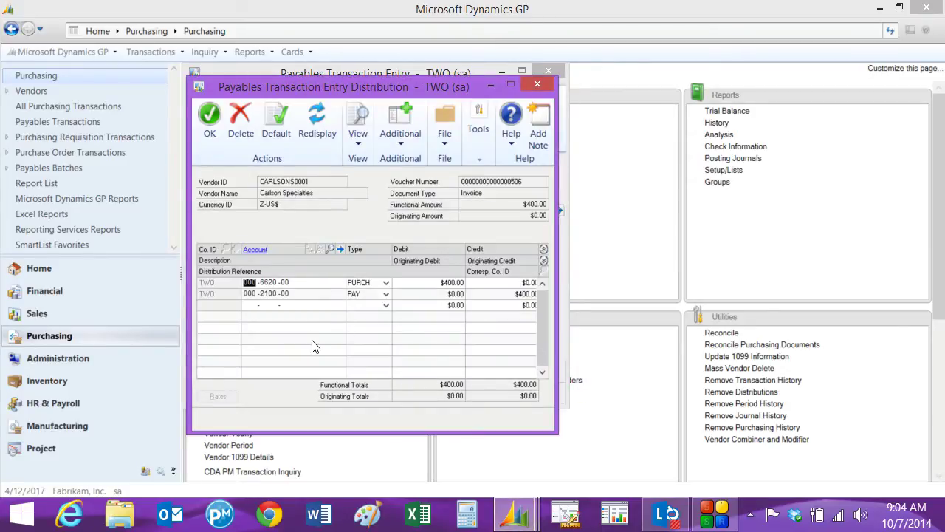
click(543, 260)
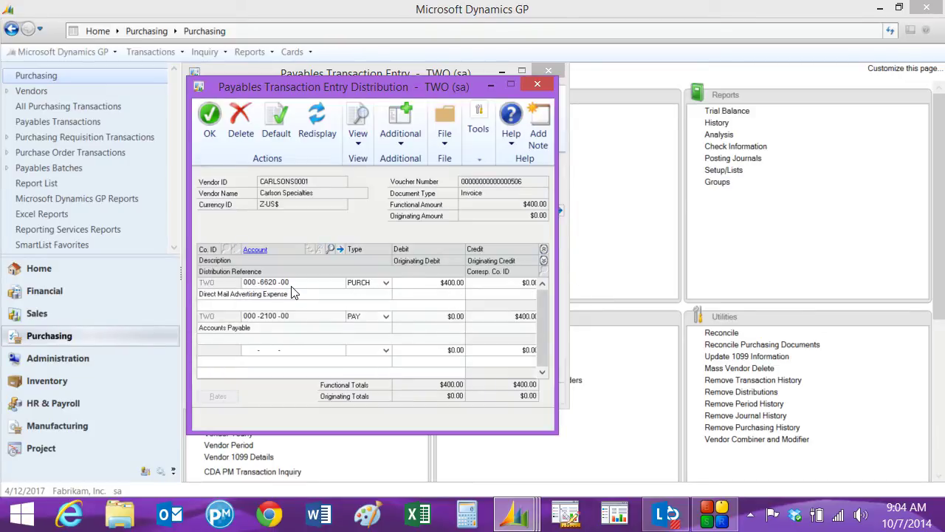
click(211, 125)
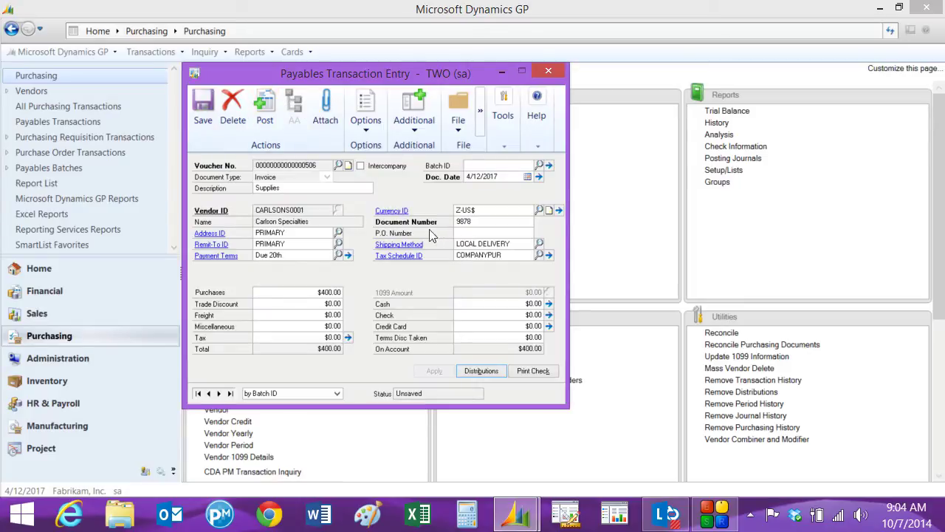
click(265, 110)
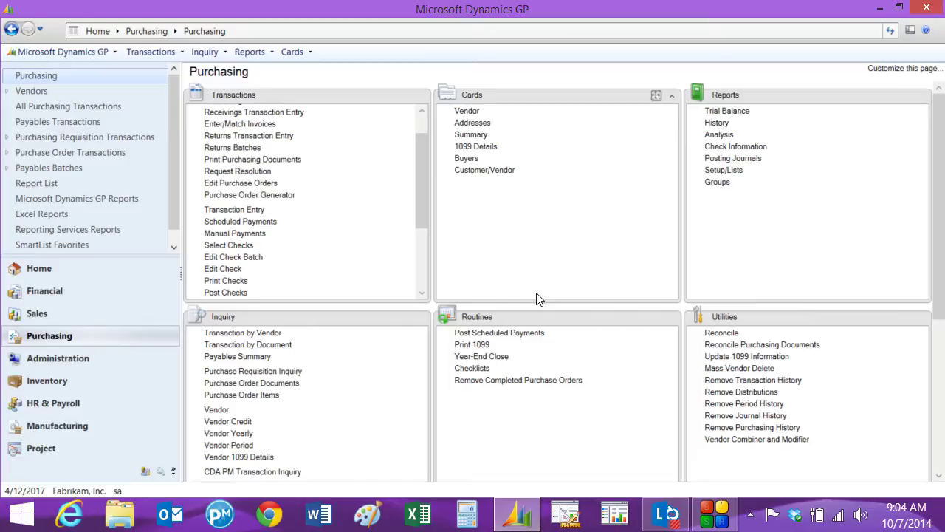
Step: Create a new payables check batch named STEVE EFT
click(225, 258)
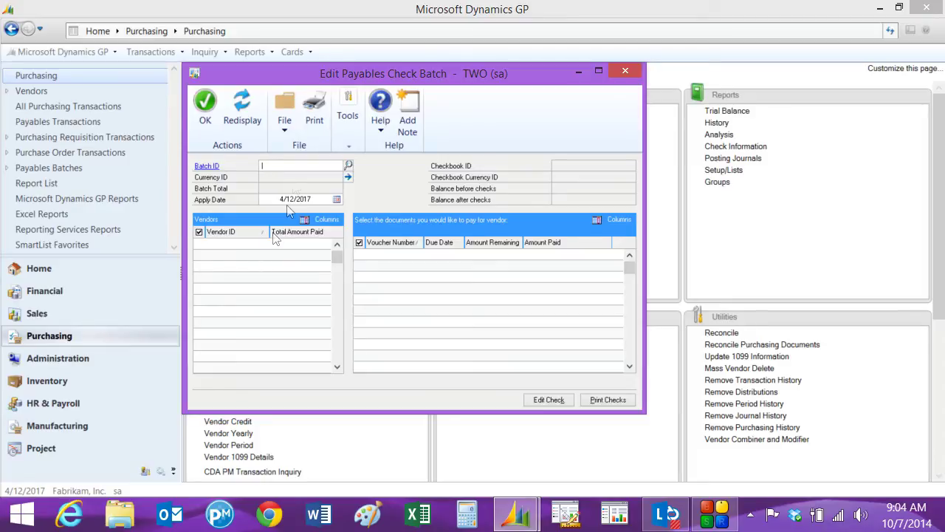
click(290, 169)
text(STEVE)
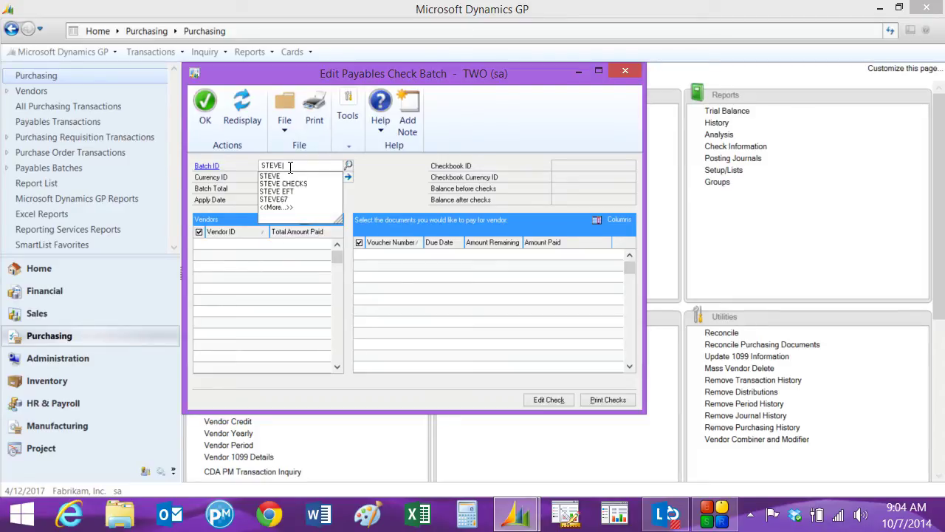
text( EFT)
key(Tab)
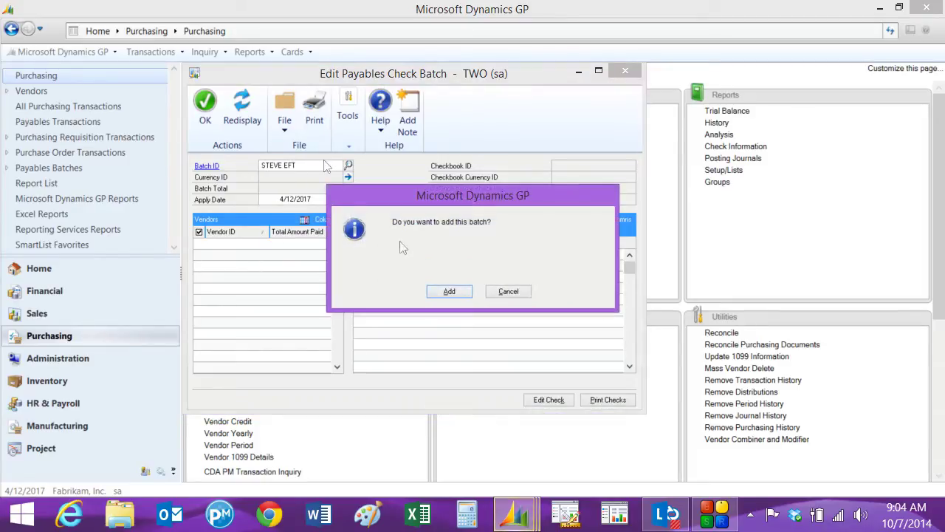
click(450, 293)
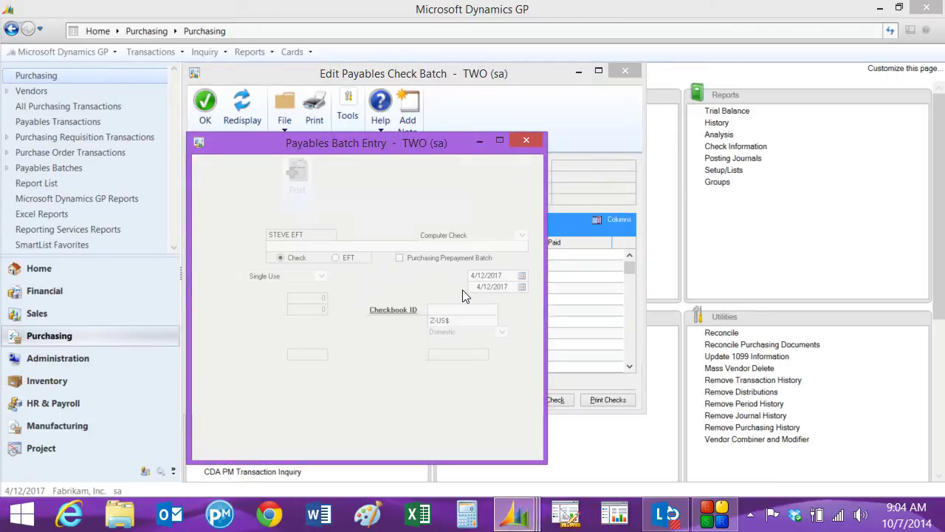
Step: Set STEVE EFT to pay by EFT from the UPTOWN TRUST checkbook, save it, and reload it
click(336, 258)
click(503, 309)
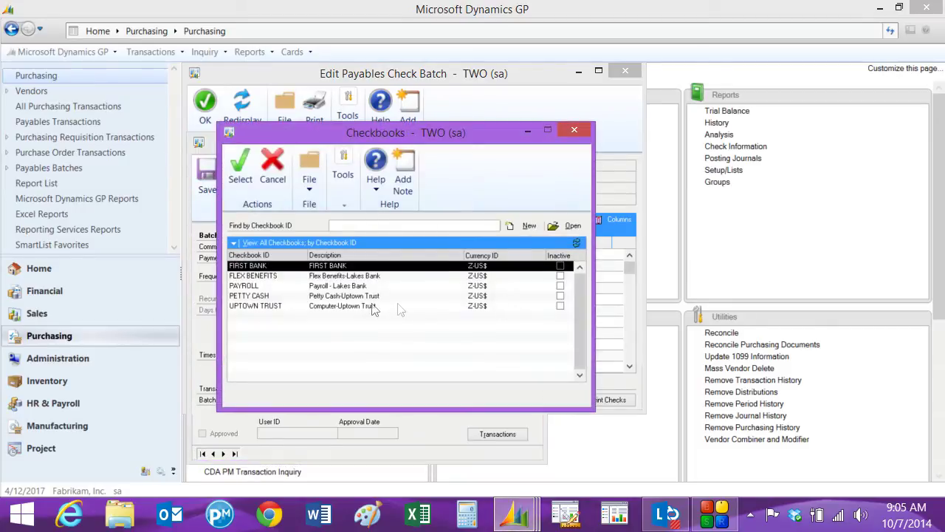
double_click(399, 310)
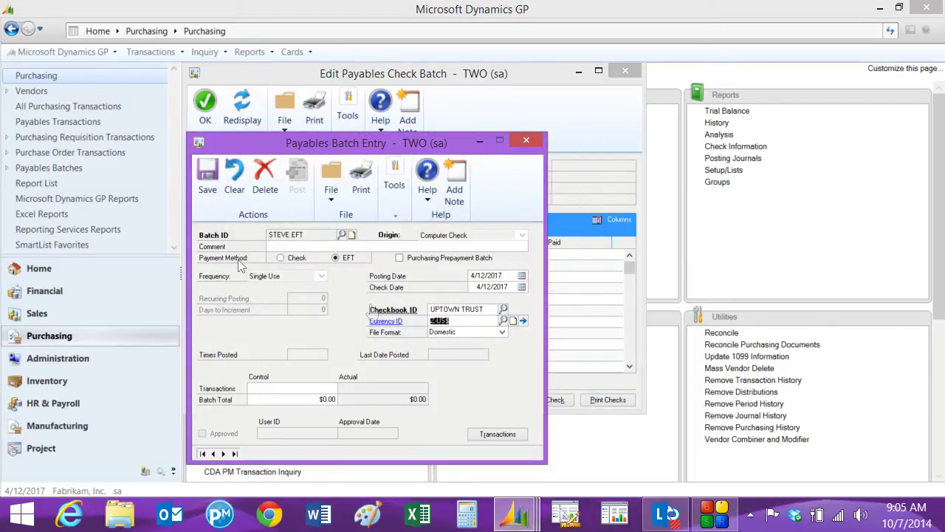
click(208, 176)
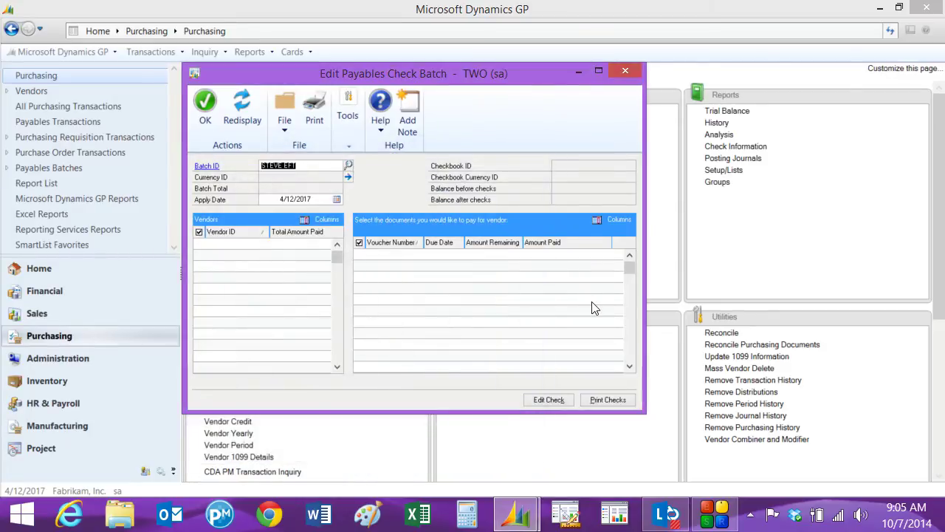
key(Tab)
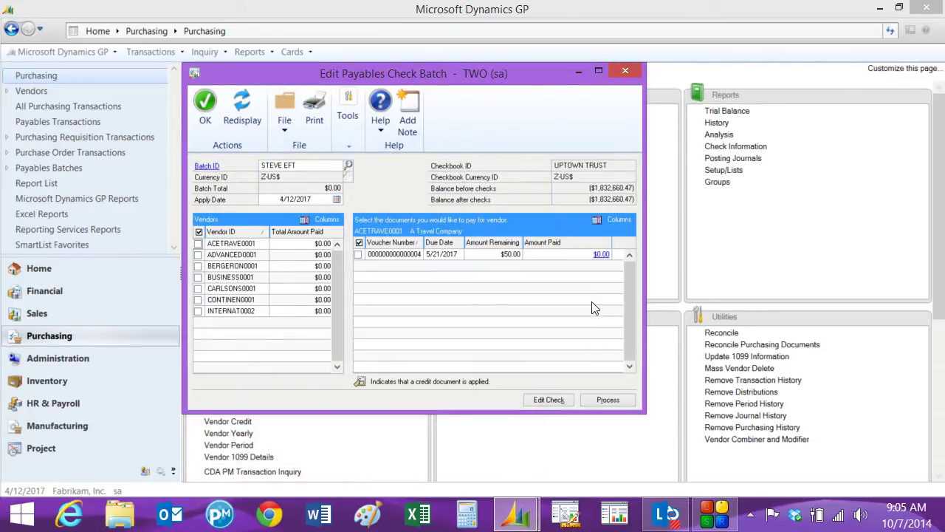
Step: Select CARLSONS0001's $400.00 voucher for full payment and process the STEVE EFT batch
click(198, 288)
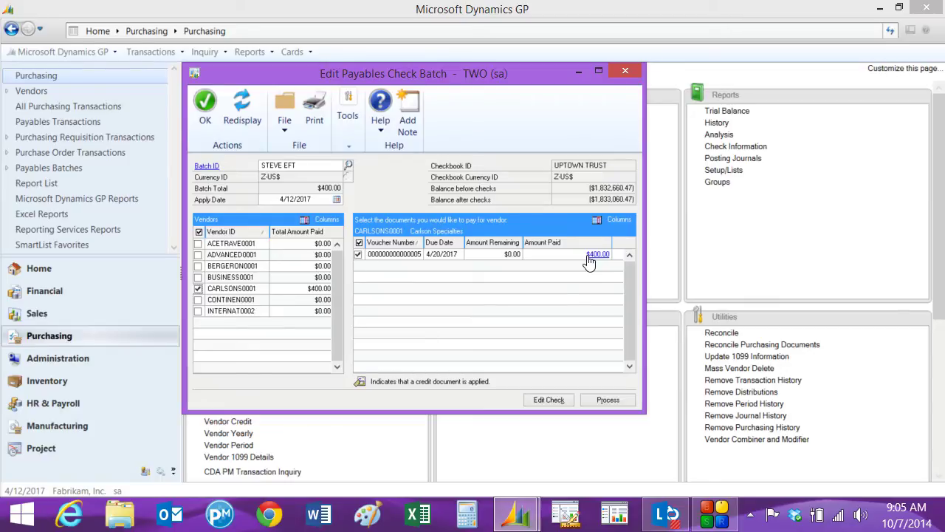
click(561, 404)
click(603, 403)
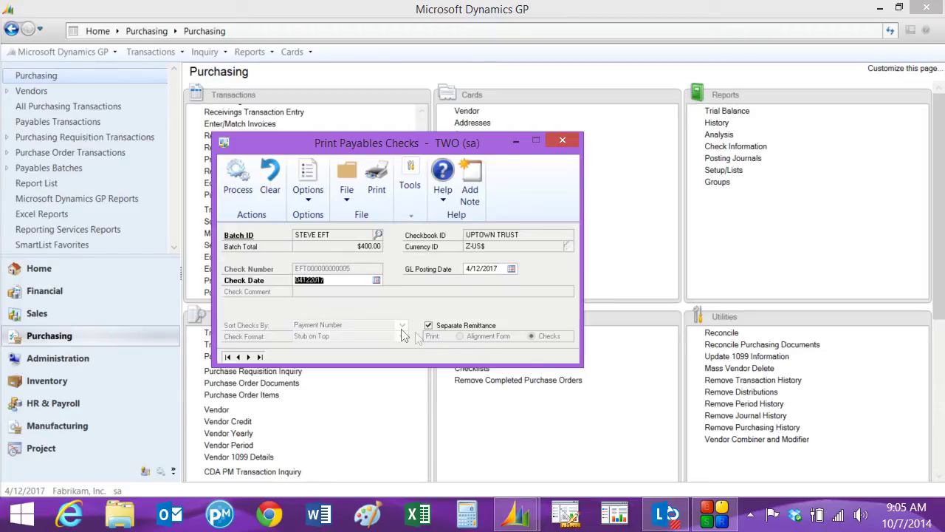
Step: Print the EFT checks and e-mail the Remittance Form for STEVE EFT
click(238, 181)
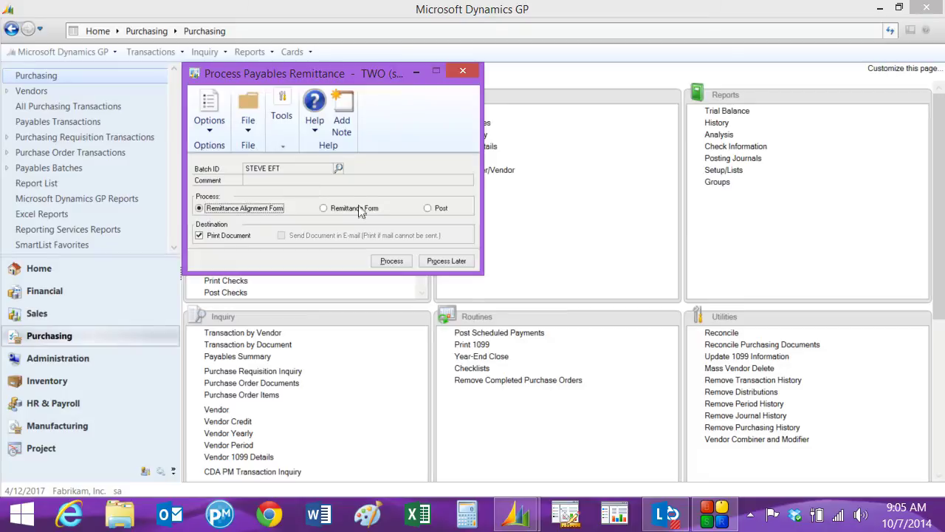
click(324, 208)
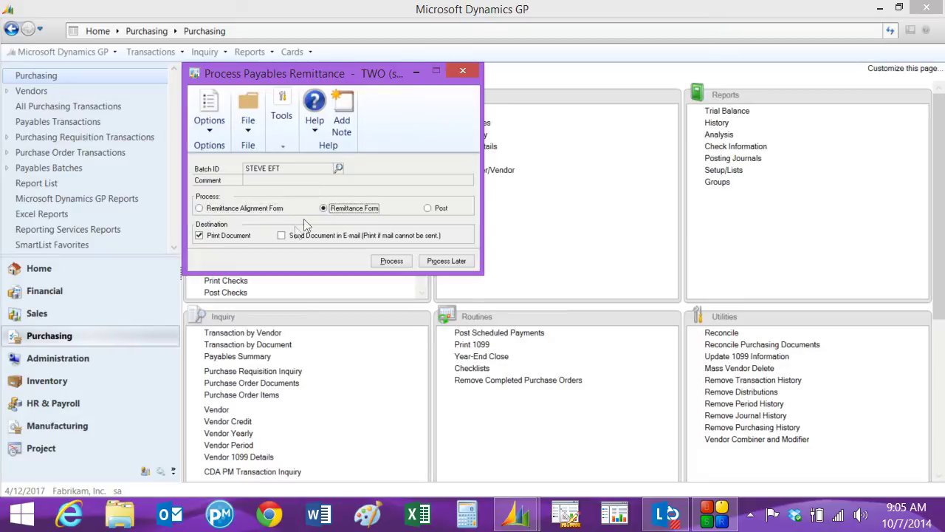
click(281, 235)
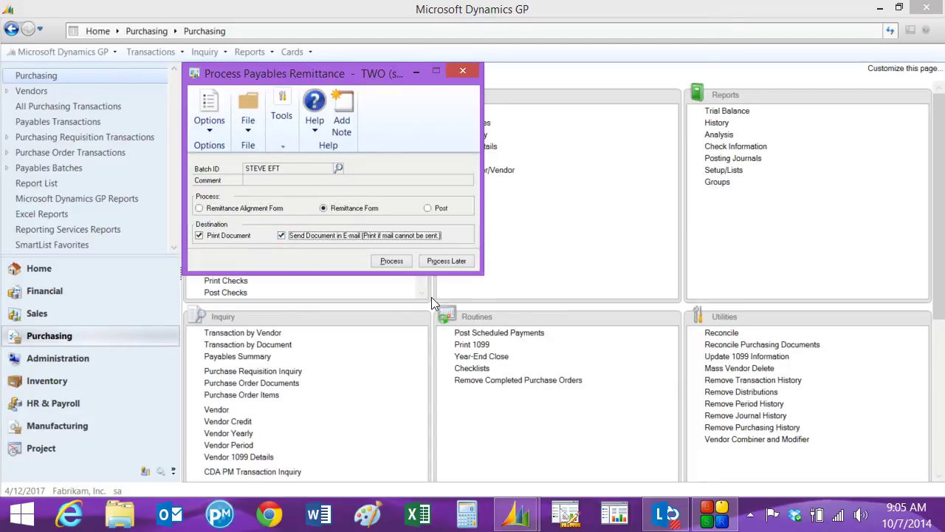
click(392, 261)
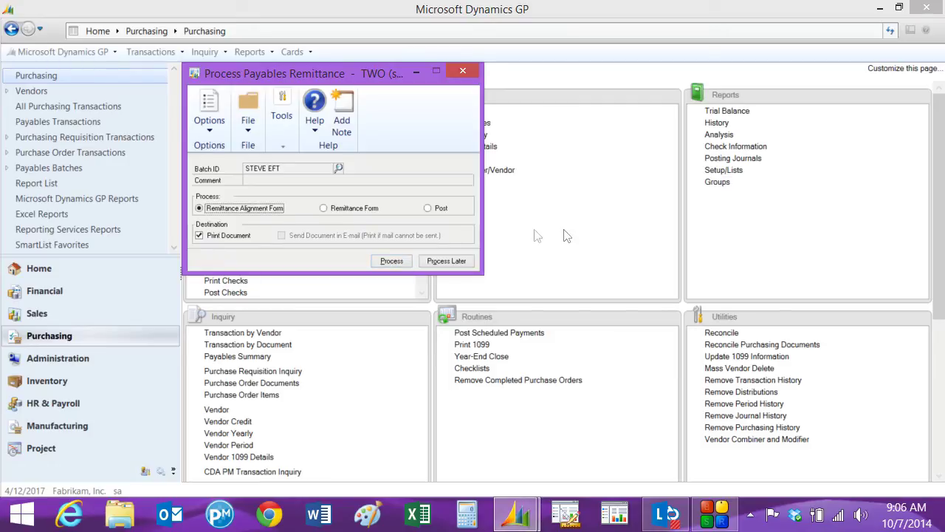
Step: Post the STEVE EFT check batch and confirm
click(429, 208)
click(390, 260)
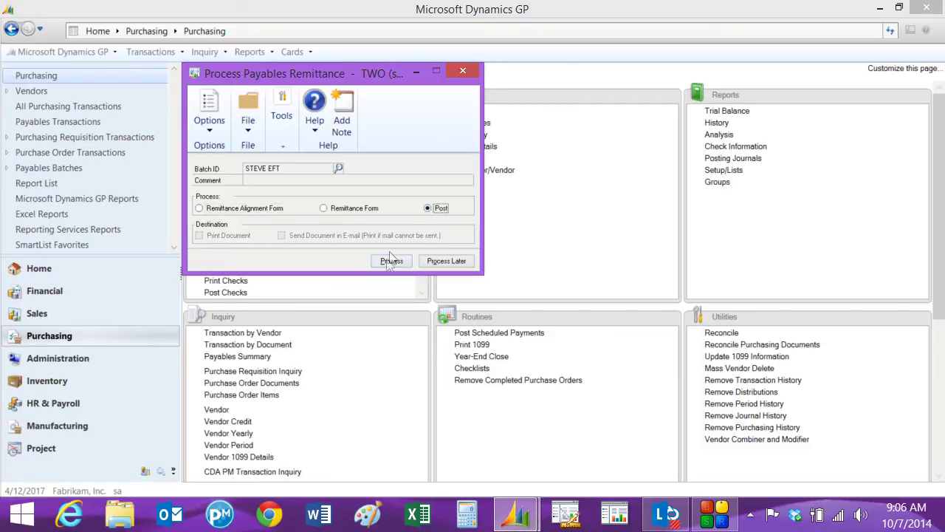
click(386, 260)
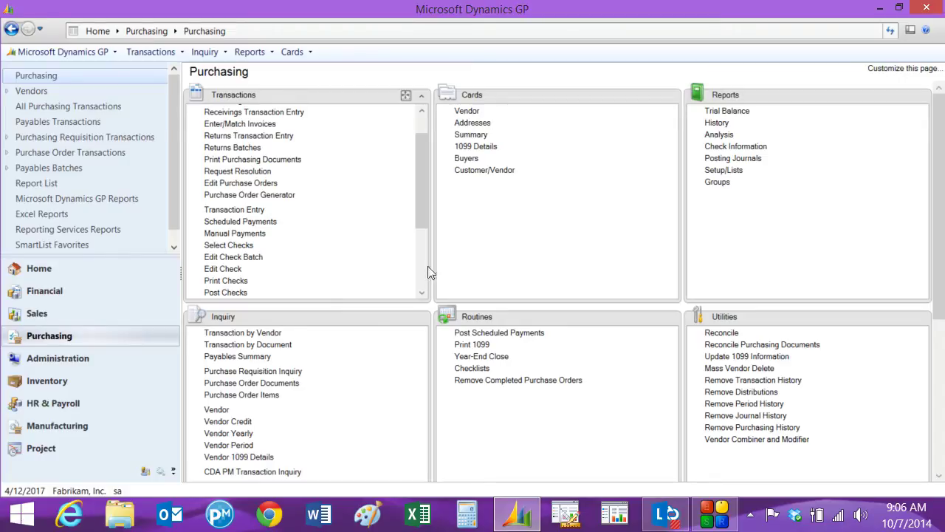
Step: Generate the EFT bank file for the marked STEVE EFT batch on the UPTOWN TRUST checkbook
click(423, 271)
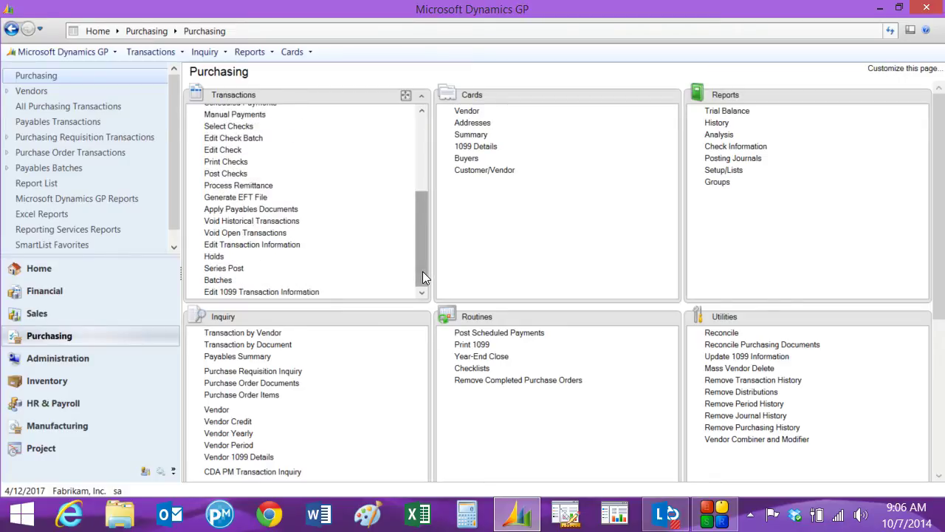
click(232, 199)
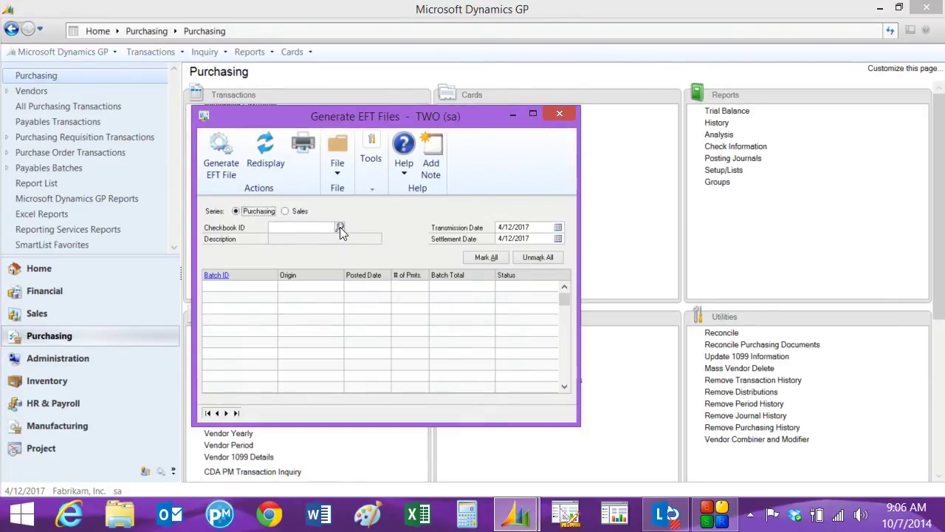
click(339, 227)
double_click(344, 306)
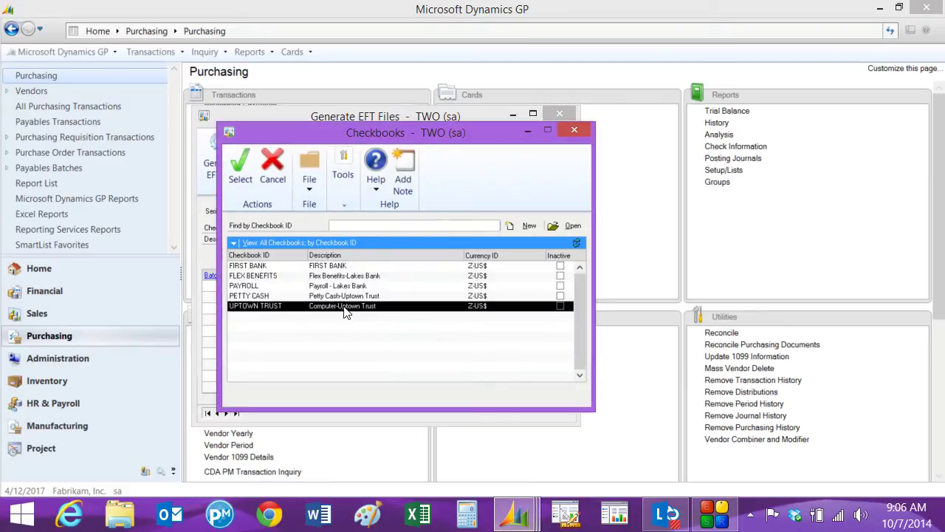
click(477, 258)
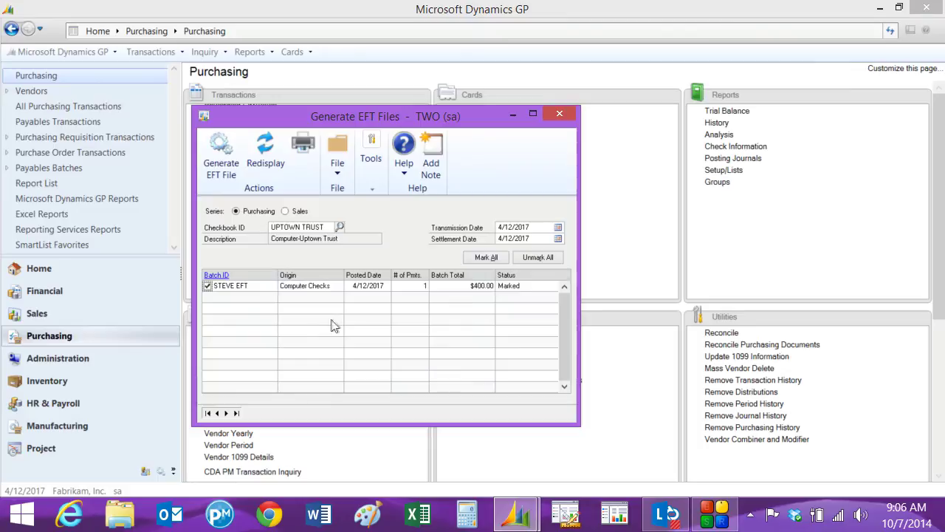
click(224, 151)
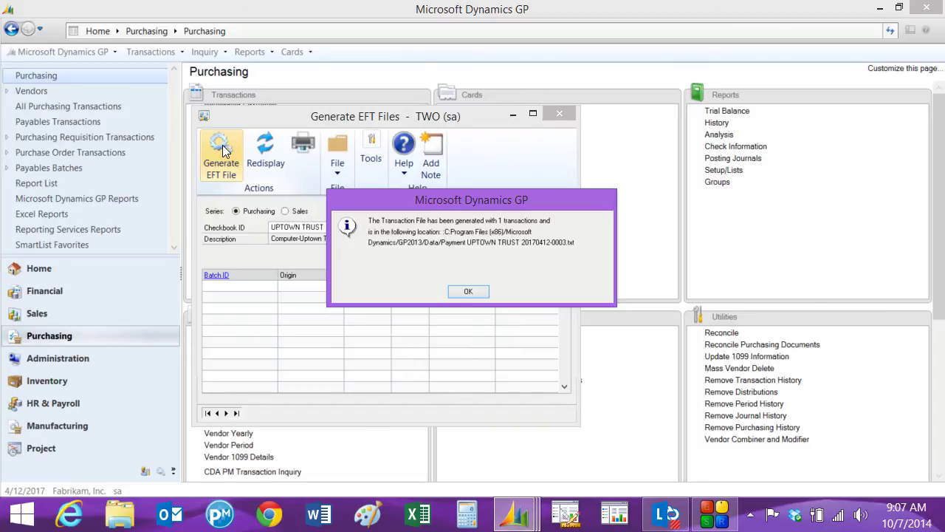
click(468, 291)
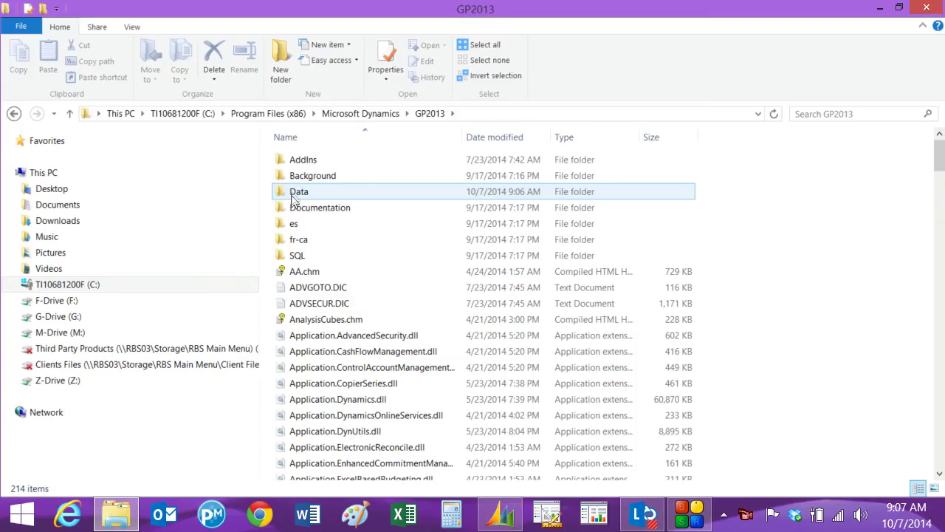
Step: Open the Data folder and the newest Payment UPTOWN TRUST 20170412-0003.txt file
click(293, 194)
double_click(294, 193)
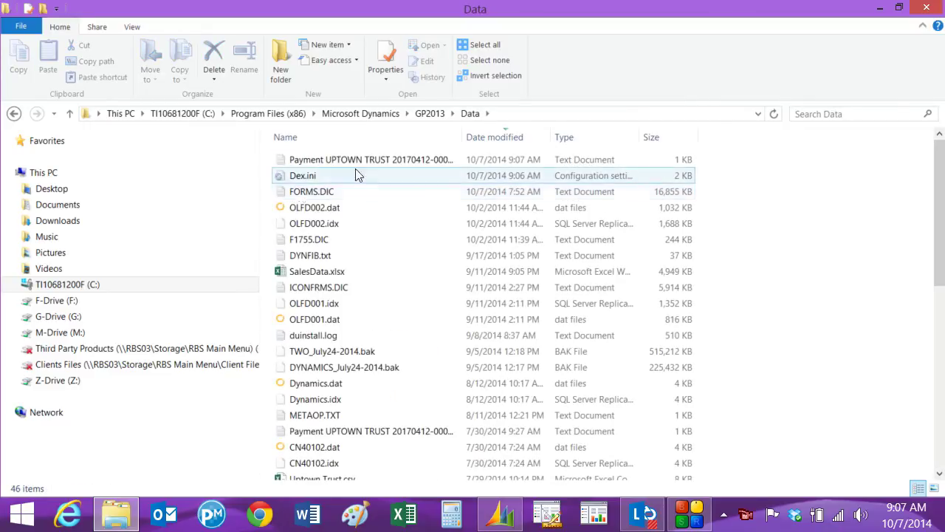
click(364, 163)
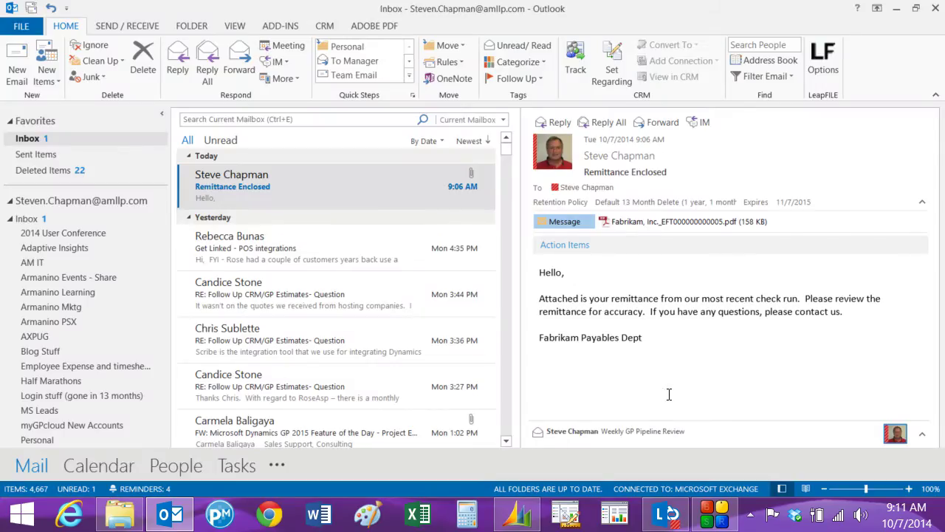
Step: Select the Fabrikam EFT remittance PDF attached to the Remittance Enclosed e-mail
click(659, 222)
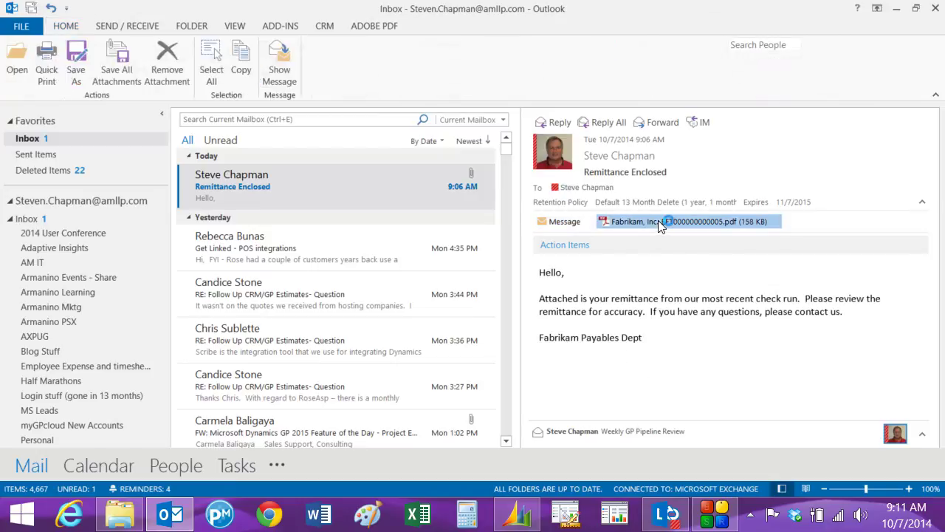